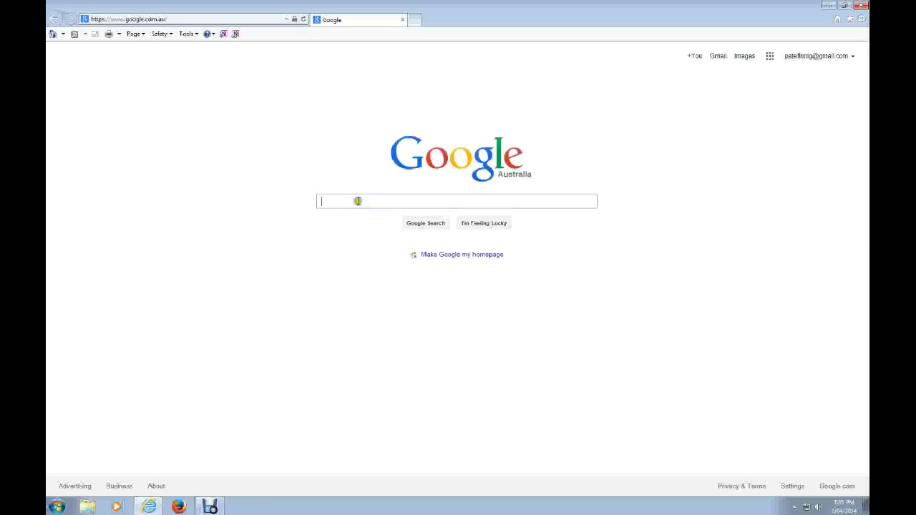
Search Google for 'adwcleaner' and open the 'AdwCleaner Download - Bleeping Computer' result
text(ad)
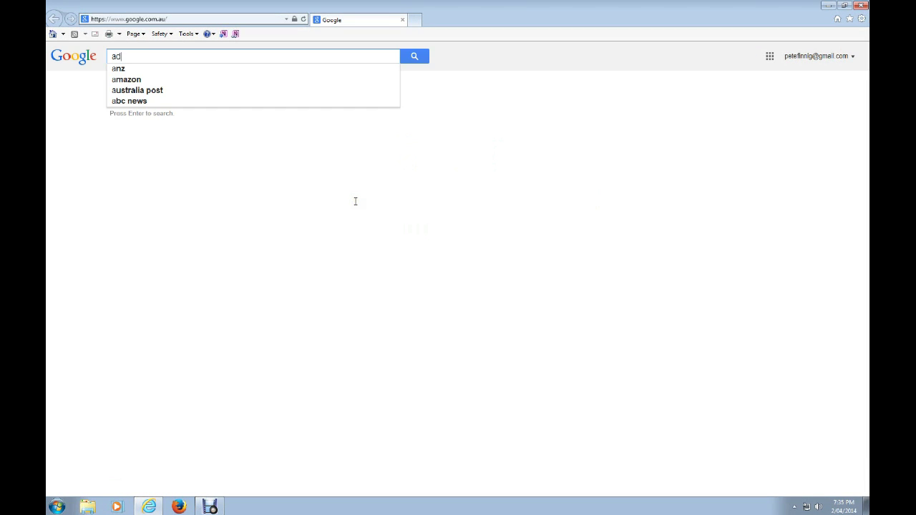
text(wcleas)
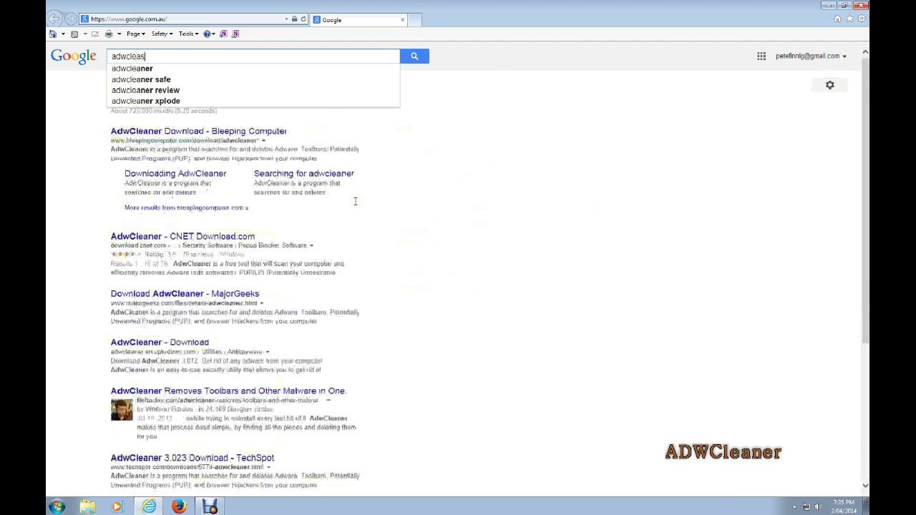
key(BackSpace)
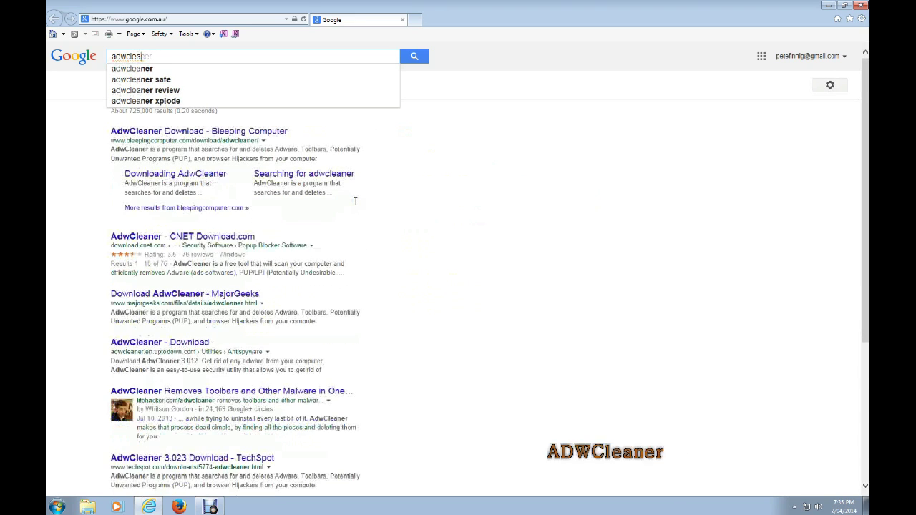
text(ner)
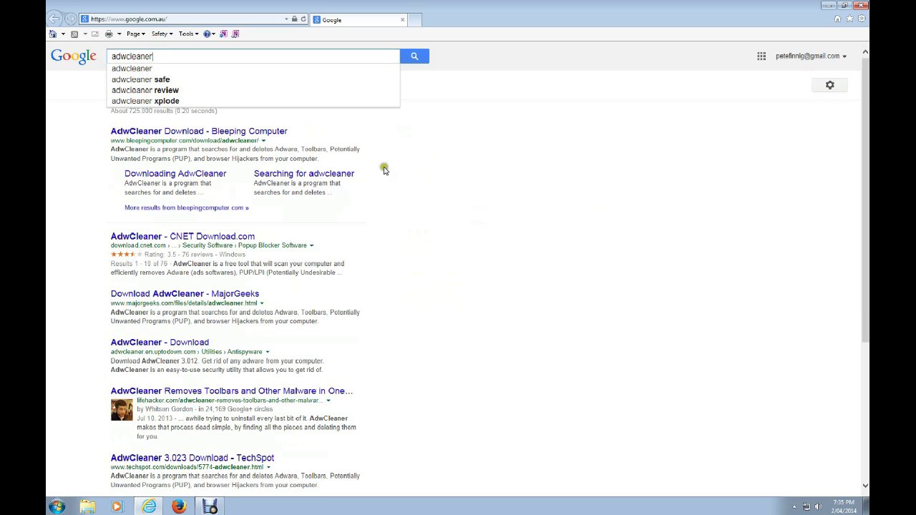
click(415, 59)
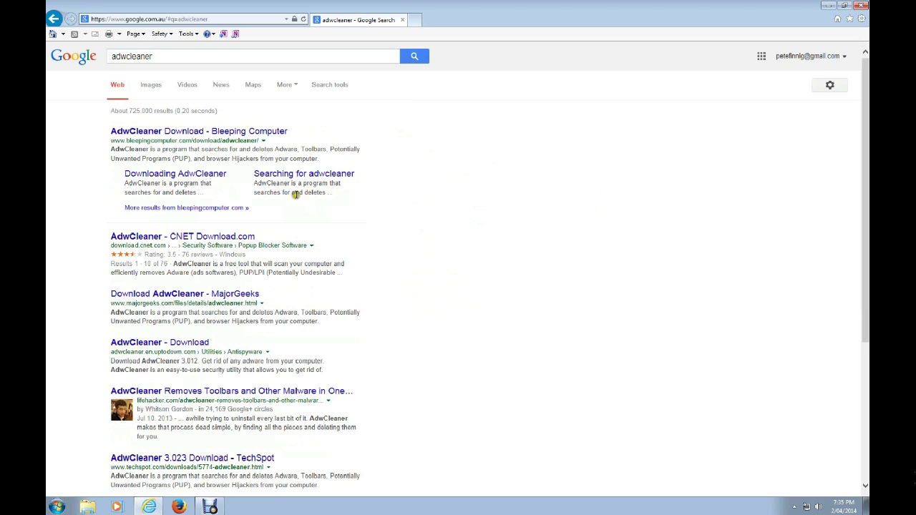
click(245, 132)
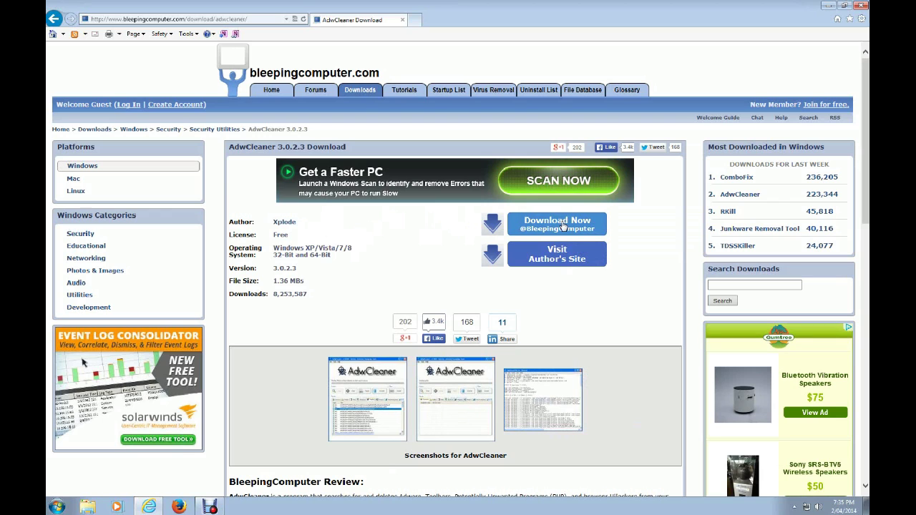
Download AdwCleaner.exe from BleepingComputer and run it
click(564, 226)
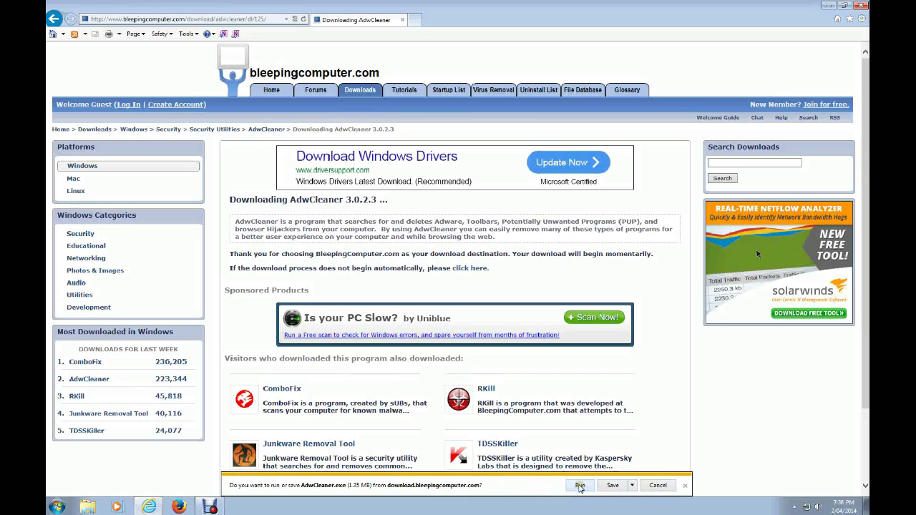
click(580, 486)
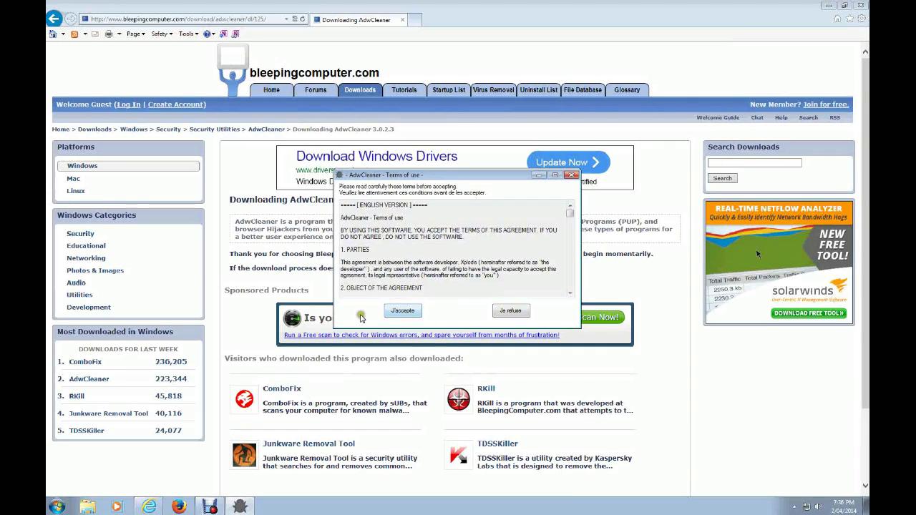
Accept the AdwCleaner terms of use and scan the computer for adware
click(402, 309)
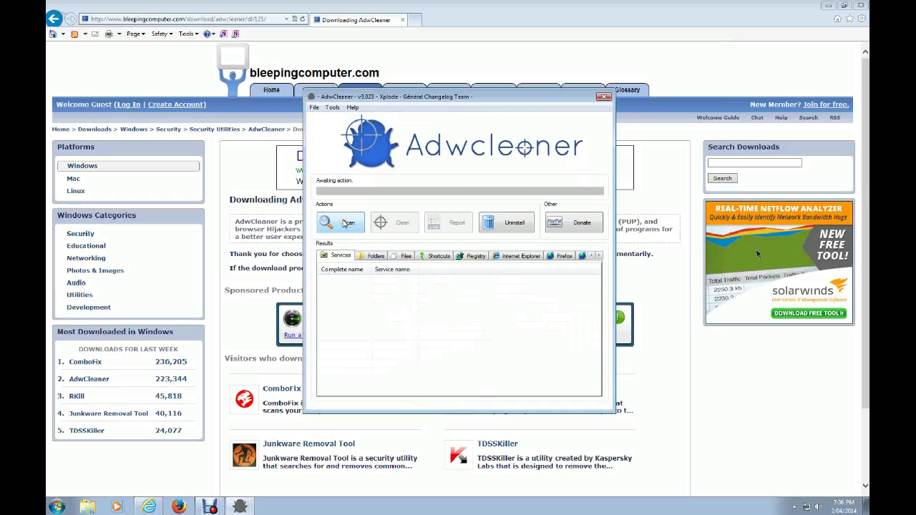
click(345, 223)
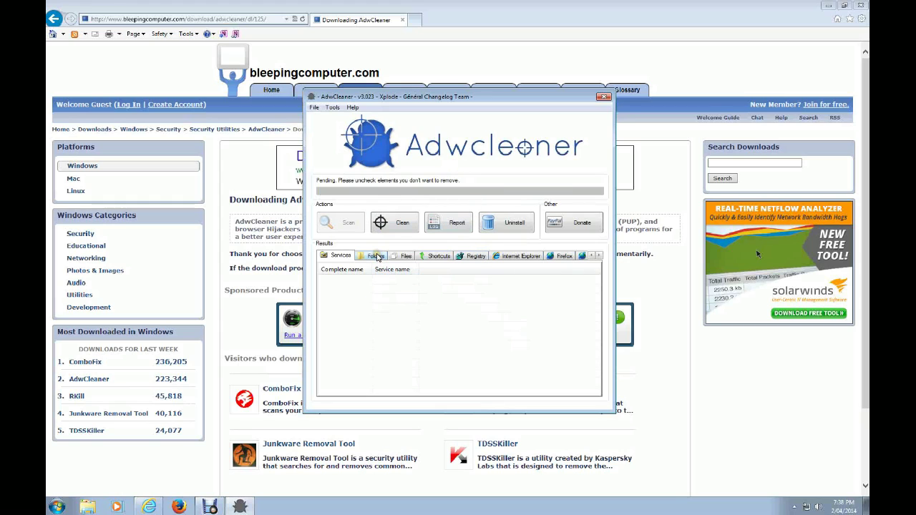
Review the Folders, Files, Registry, Internet Explorer and Firefox scan results, ending on the Registry keys
click(377, 257)
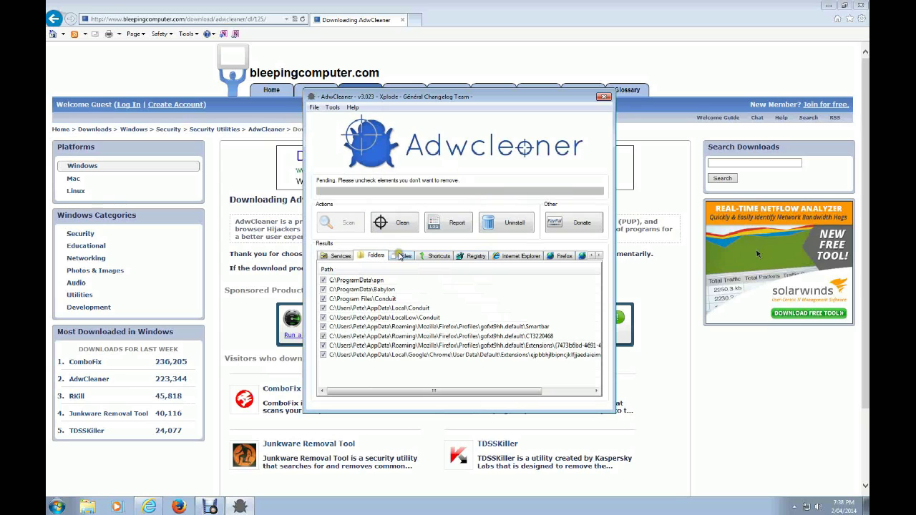
click(403, 256)
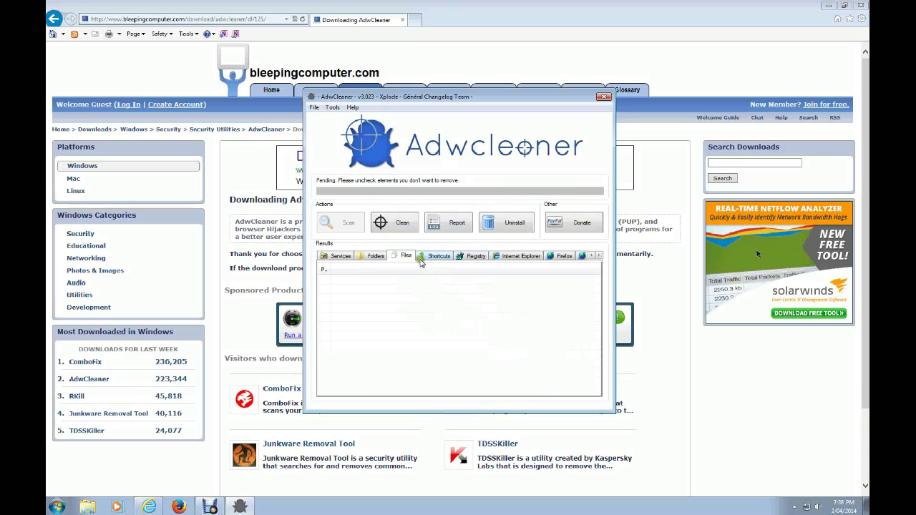
click(468, 256)
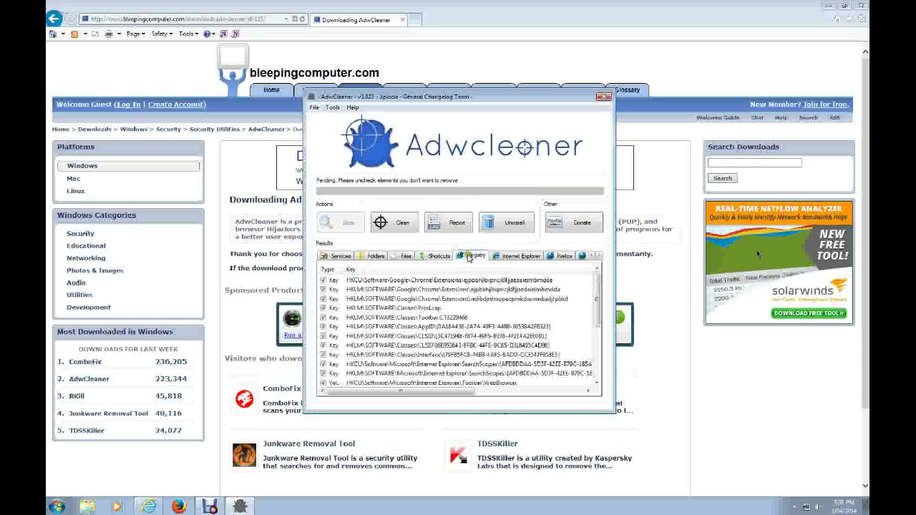
mouse_move(597, 307)
mouse_down()
mouse_move(591, 366)
mouse_move(596, 290)
mouse_up()
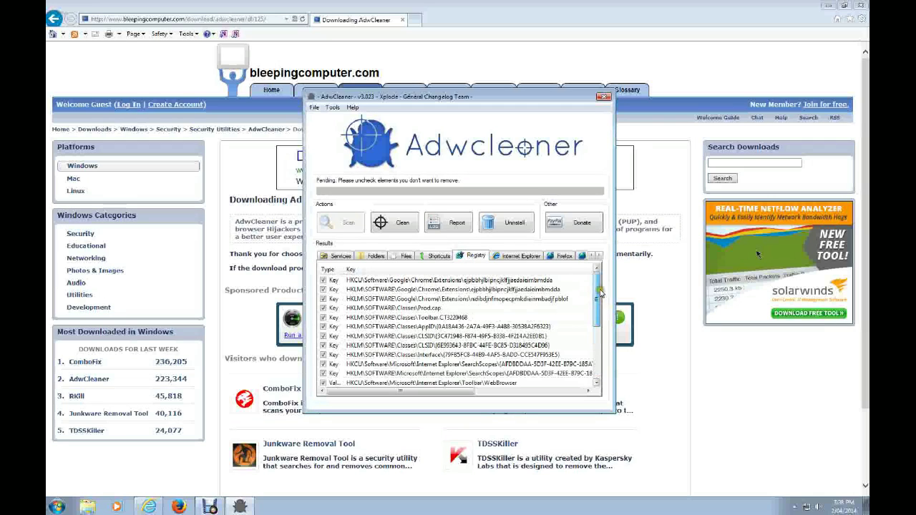
click(520, 257)
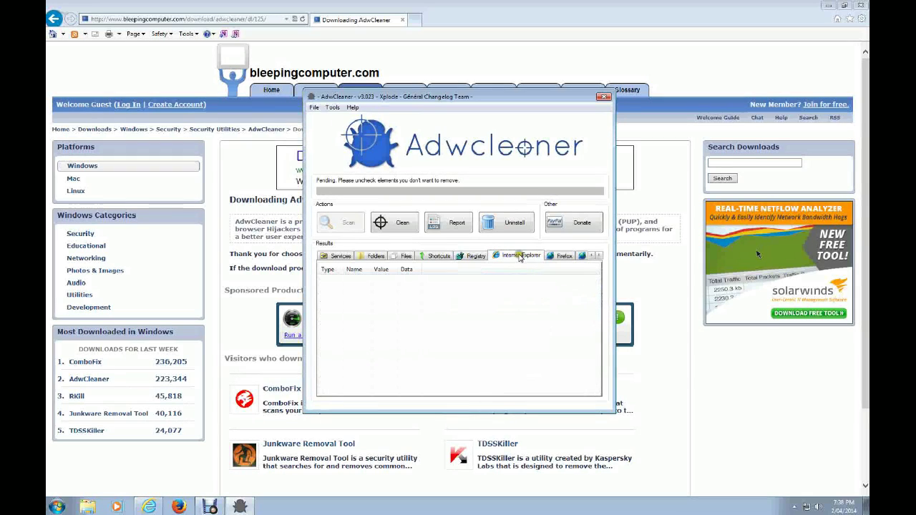
click(560, 256)
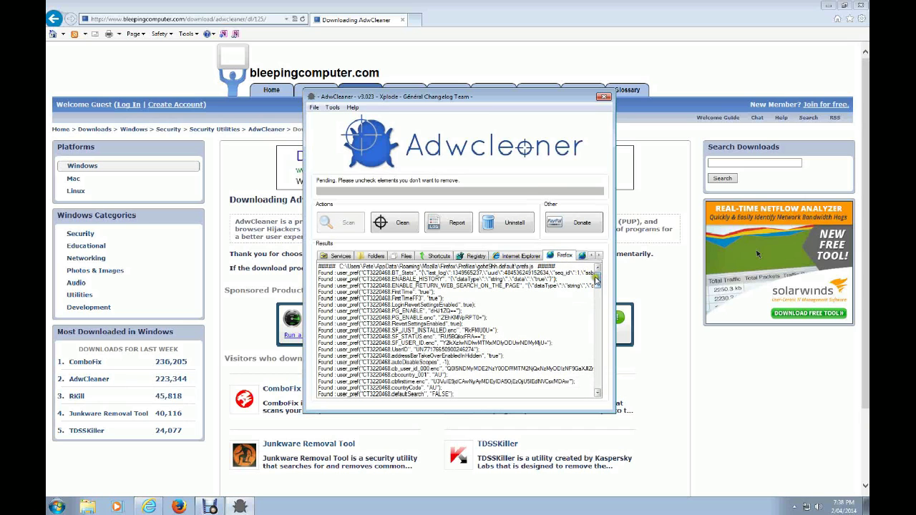
drag(596, 280, 595, 299)
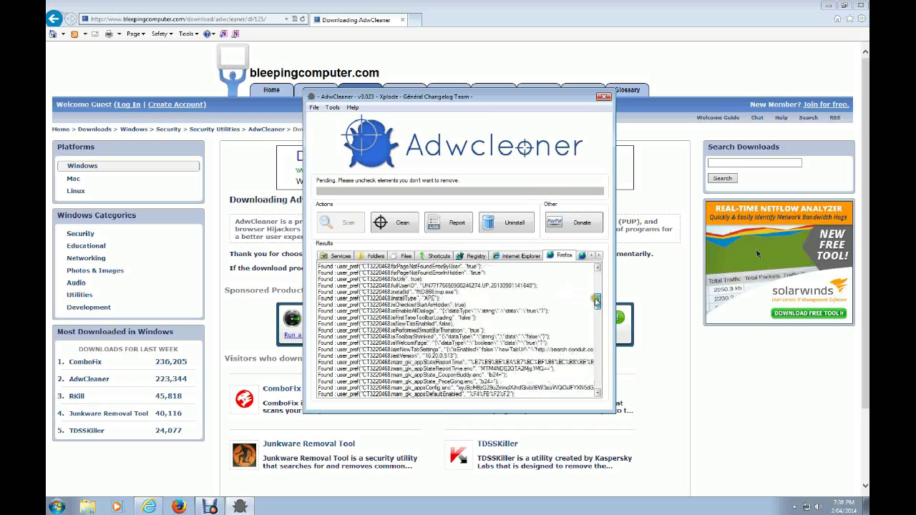
drag(596, 301, 600, 271)
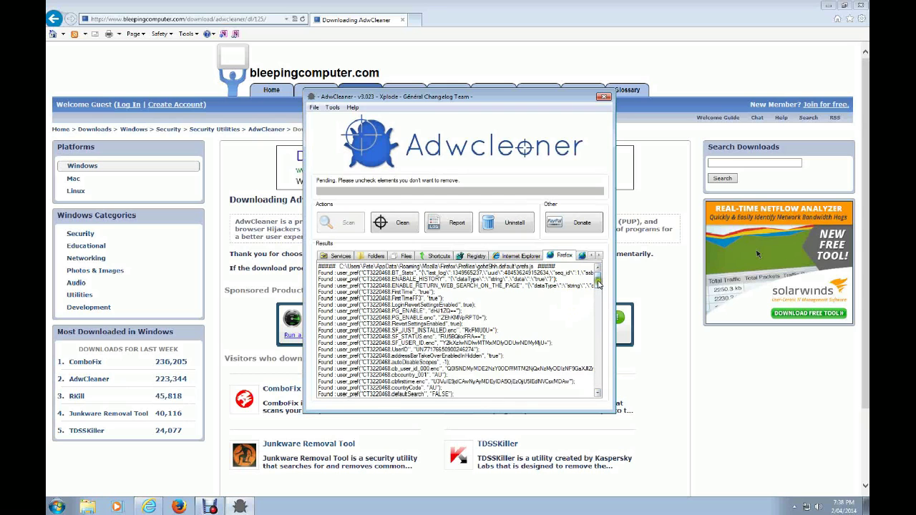
drag(599, 283, 527, 281)
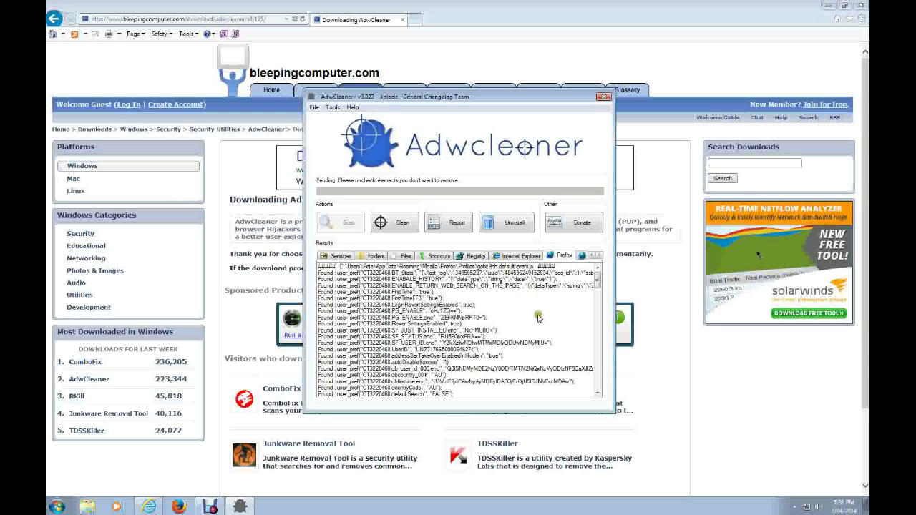
click(475, 256)
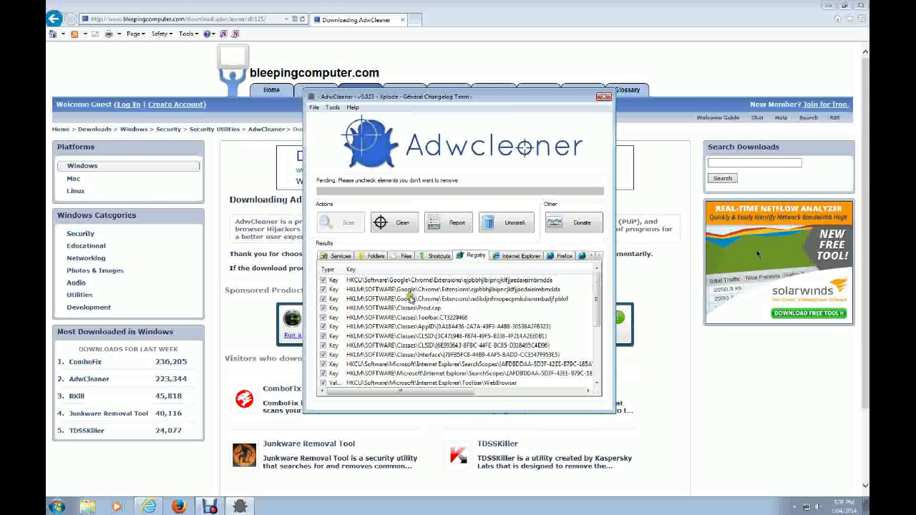
Clean the detected adware, quarantine the AVG-flagged file and dismiss the threat-removal notice
click(398, 224)
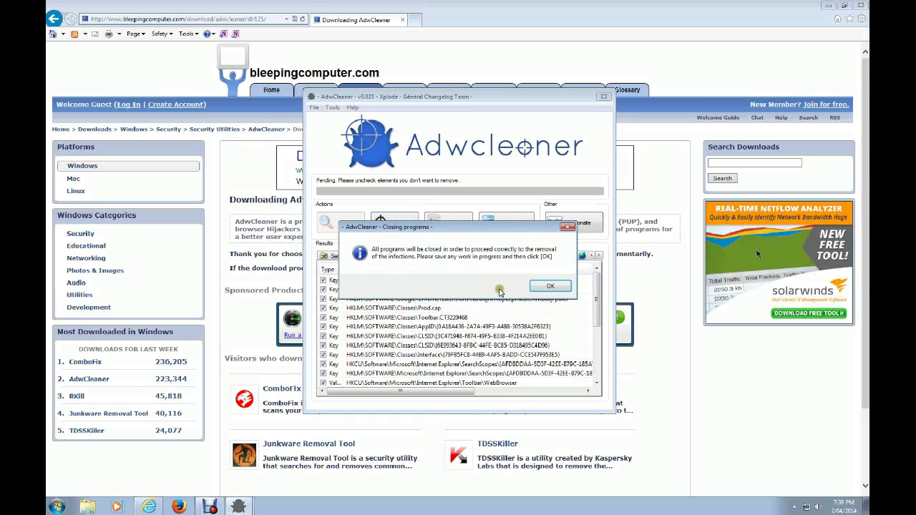
click(549, 286)
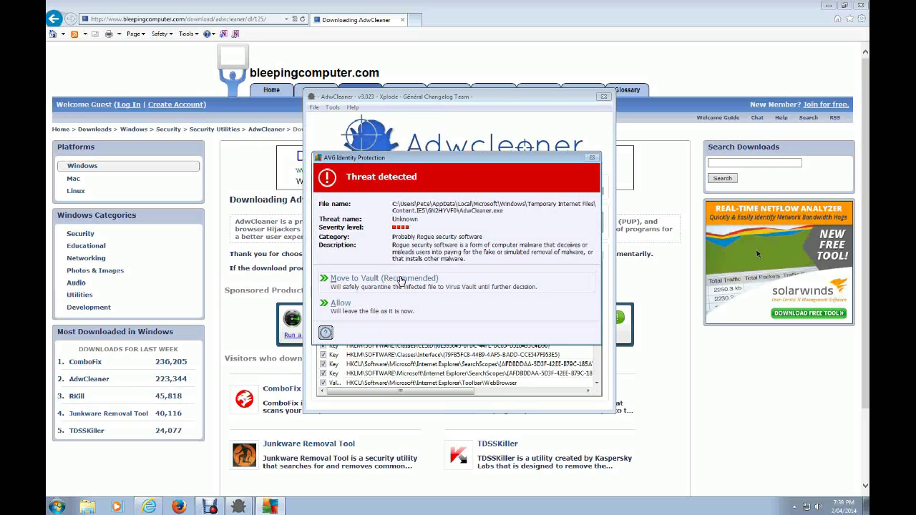
click(365, 281)
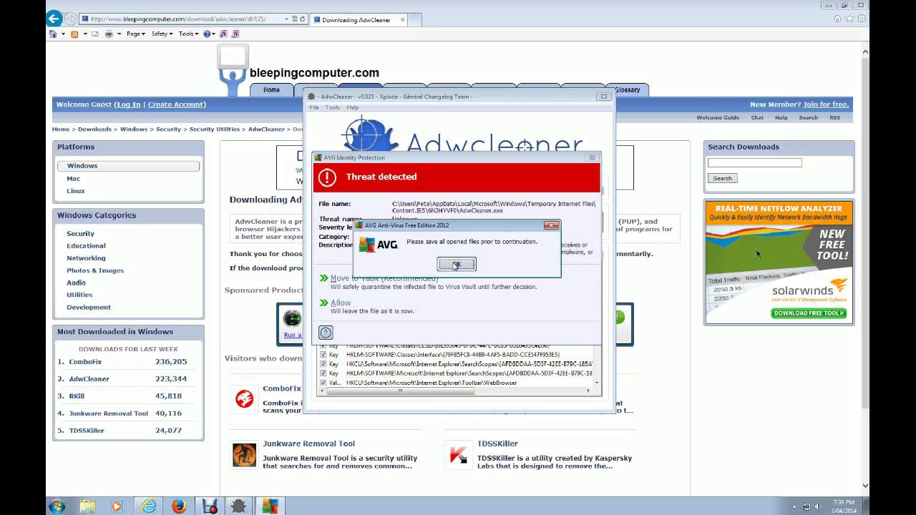
click(455, 266)
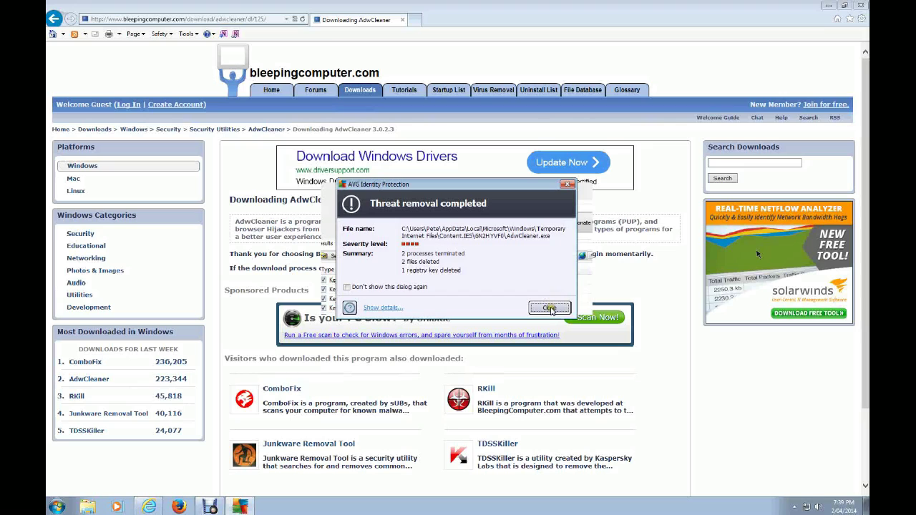
click(549, 310)
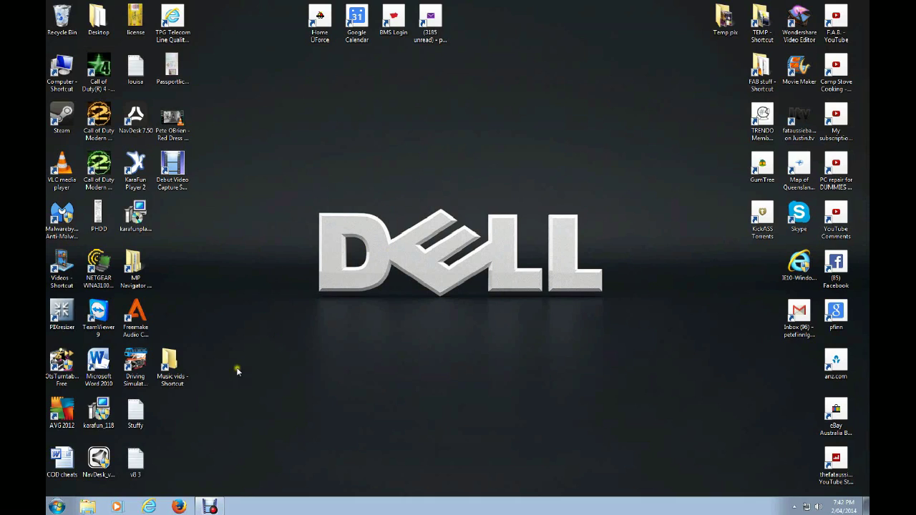
Restart the computer from the Start menu's Shut down options
click(68, 508)
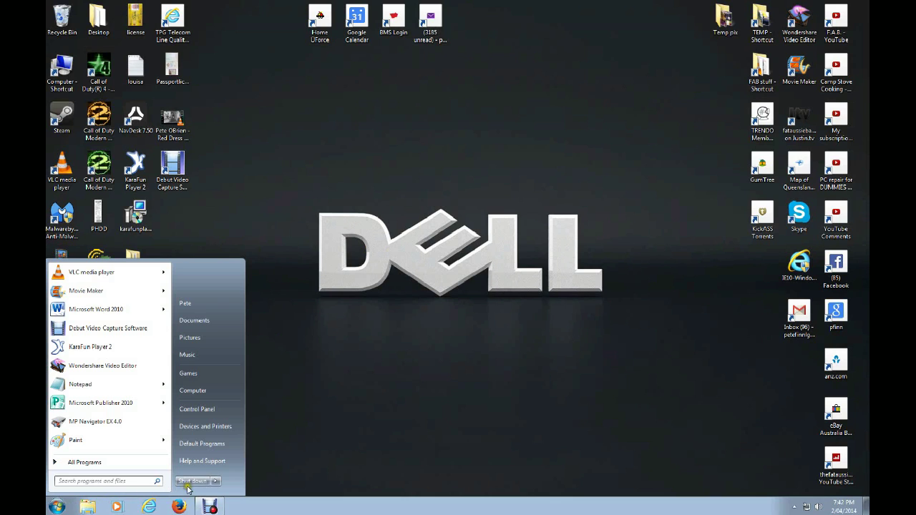
click(214, 483)
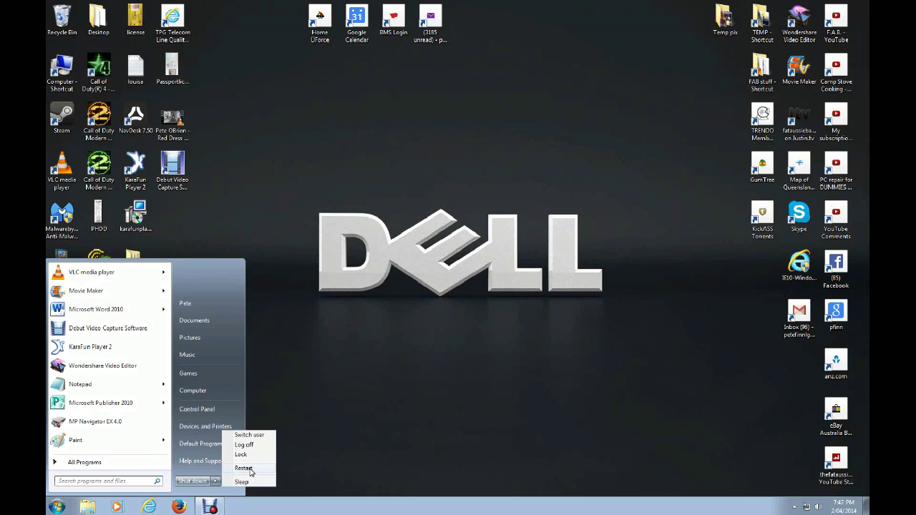
click(247, 469)
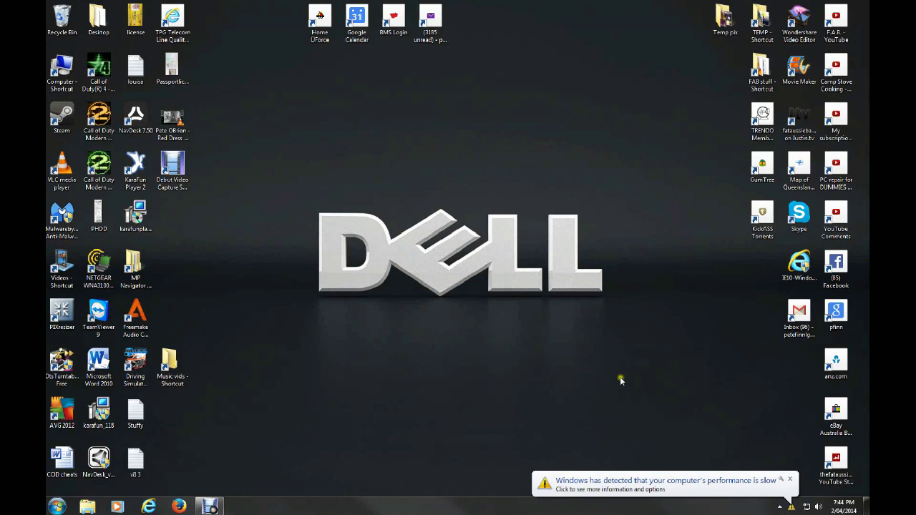
click(791, 478)
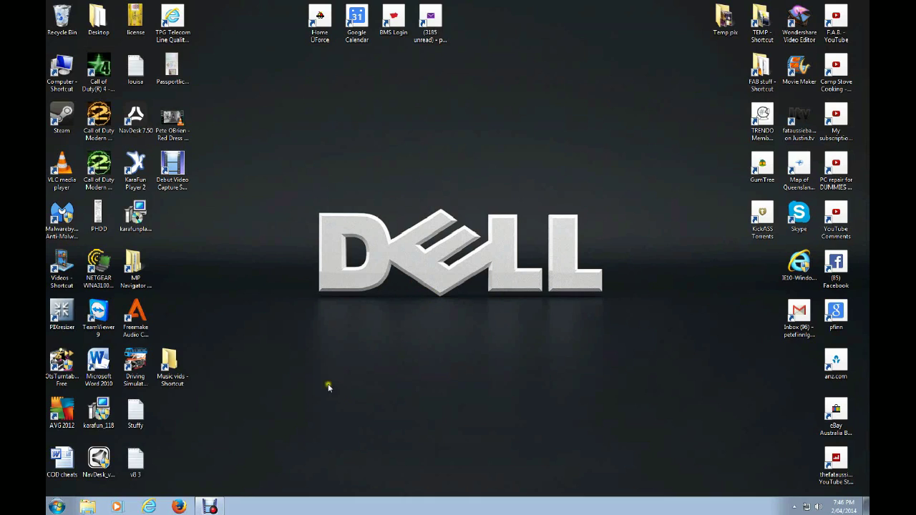
click(279, 414)
Search the Start menu for msconfig and launch System Configuration
click(58, 506)
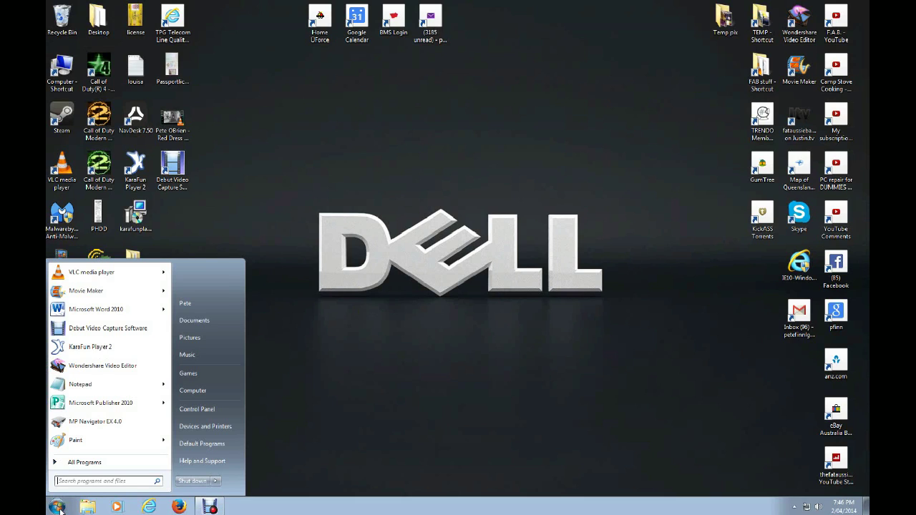
click(93, 481)
text(msc)
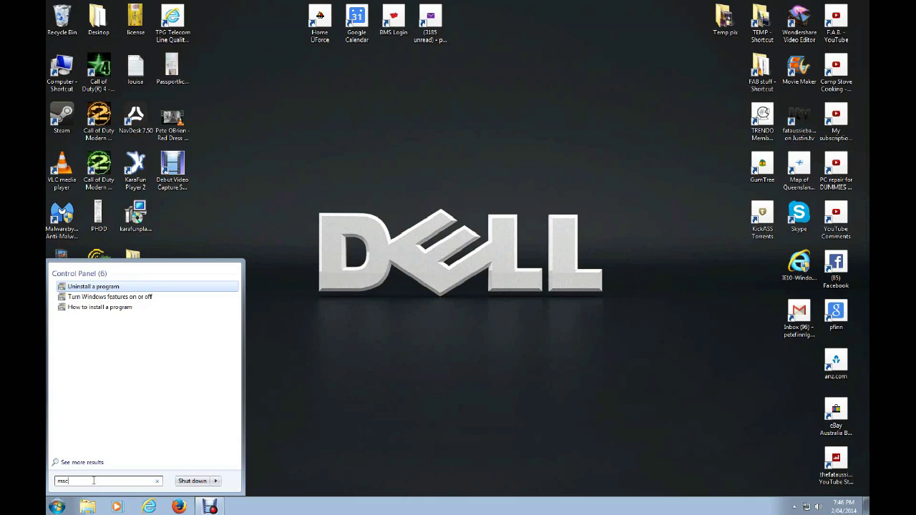
text(onfig)
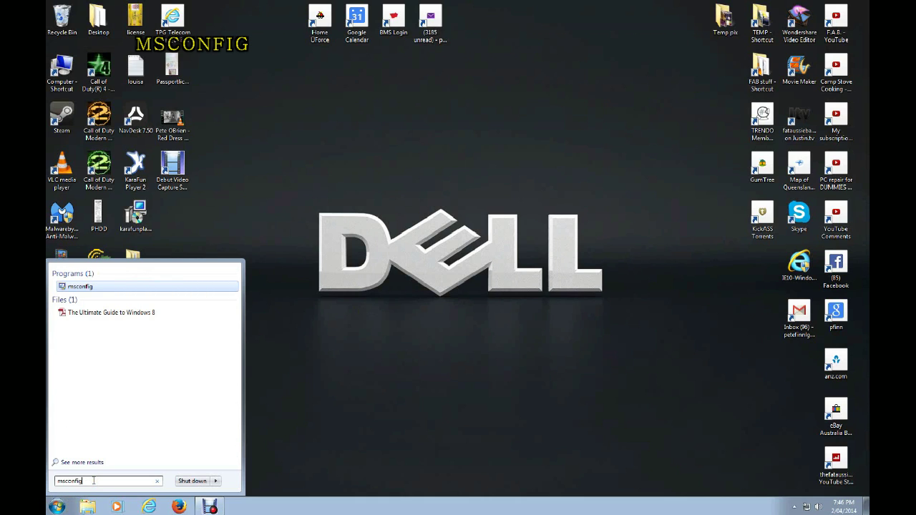
click(80, 287)
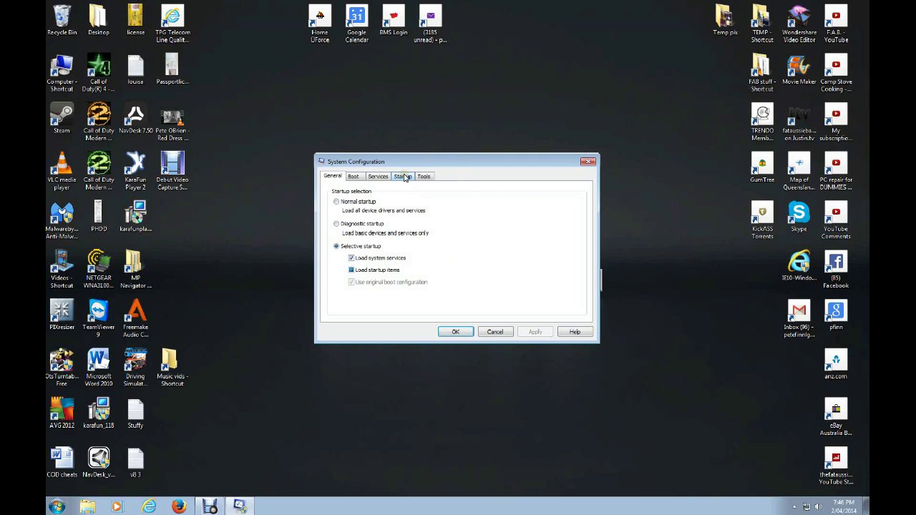
On the Startup list, widen the Startup Item and Manufacturer columns, then disable all items
click(404, 177)
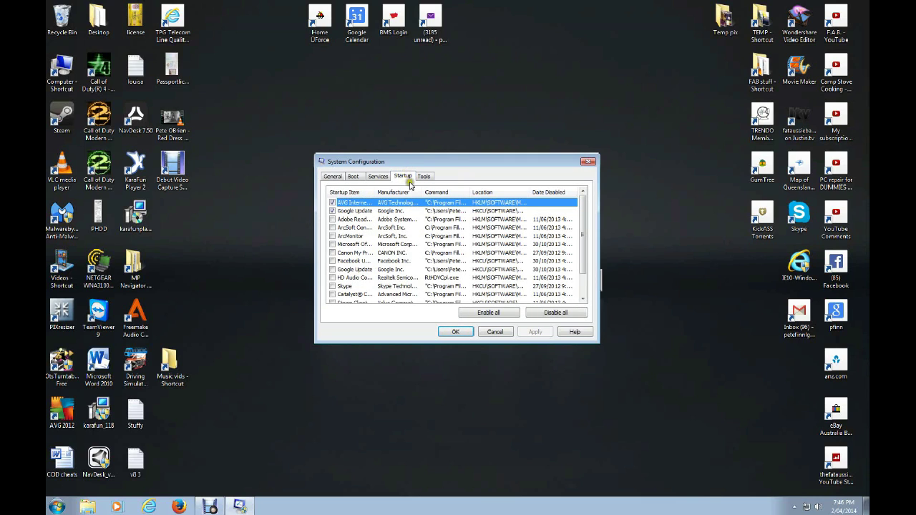
mouse_move(582, 229)
mouse_down()
mouse_move(578, 255)
mouse_move(578, 218)
mouse_up()
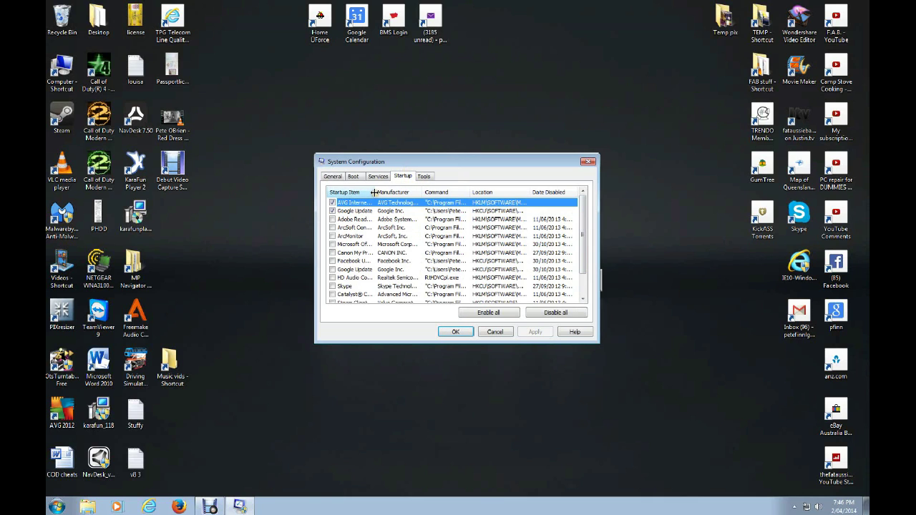
drag(373, 192, 399, 192)
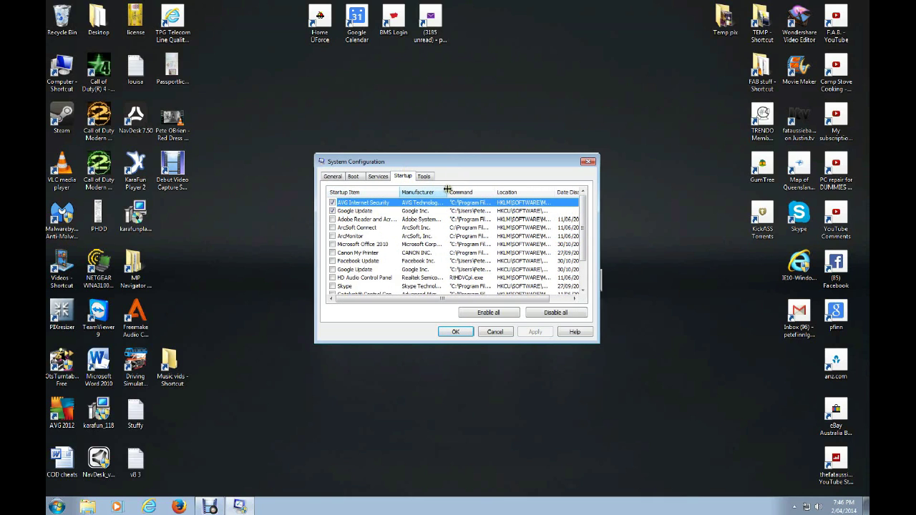
drag(445, 192, 538, 191)
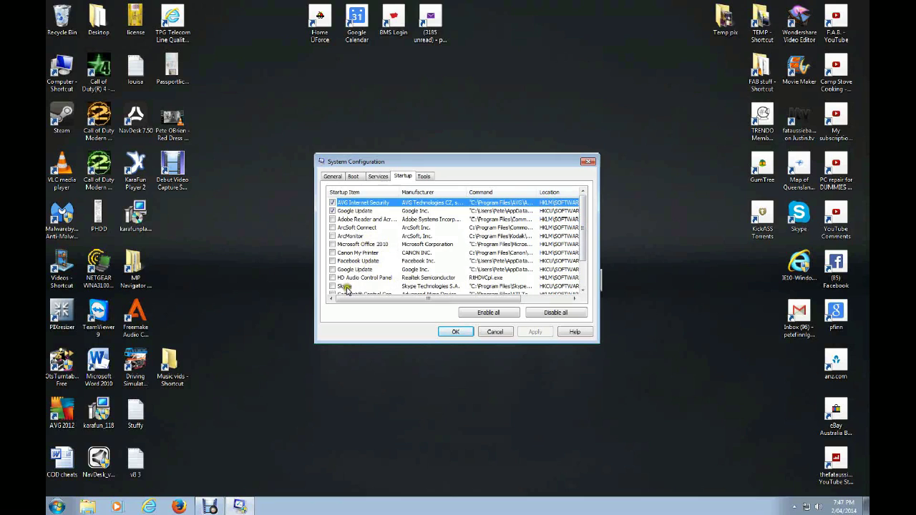
drag(581, 238, 578, 266)
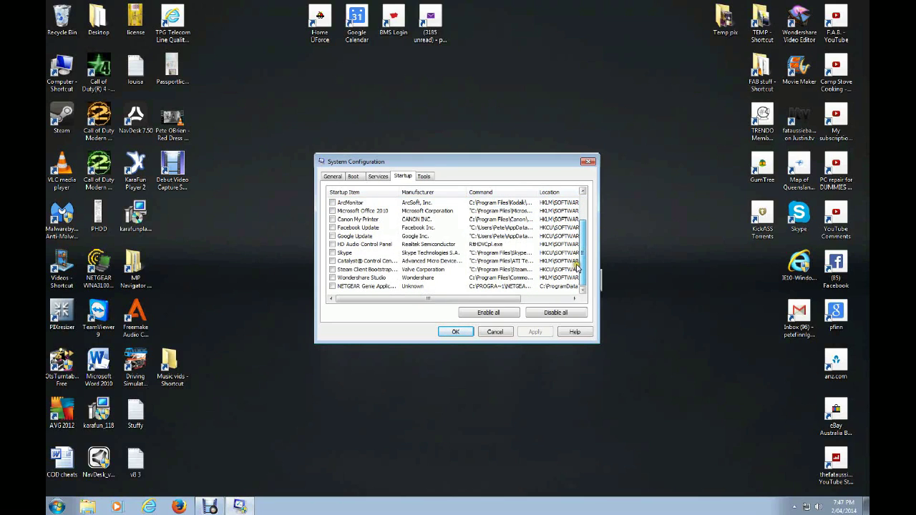
drag(578, 269, 585, 252)
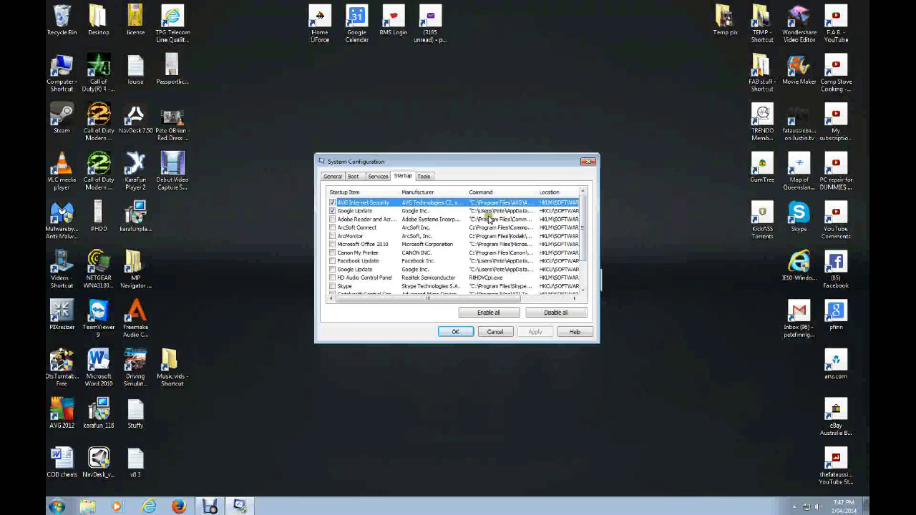
click(555, 313)
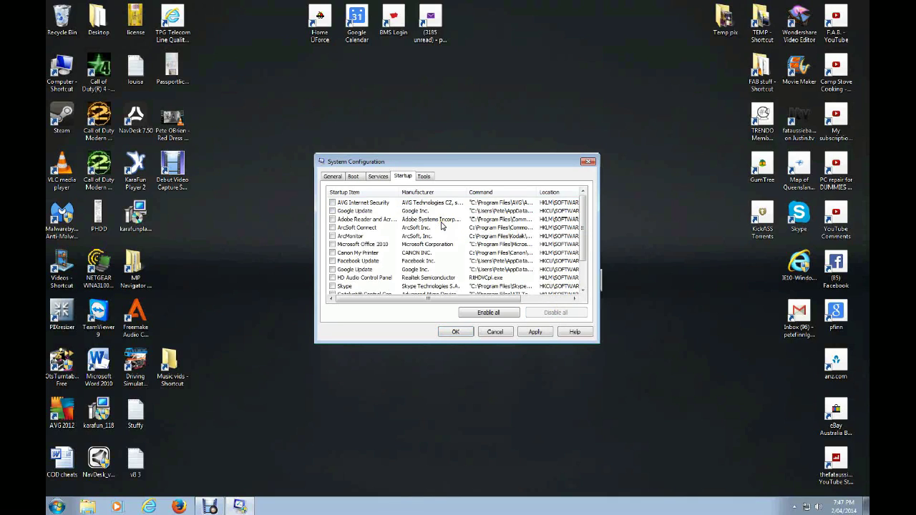
Re-enable only AVG Internet Security at startup, then apply and confirm with OK
click(332, 203)
click(332, 203)
click(332, 203)
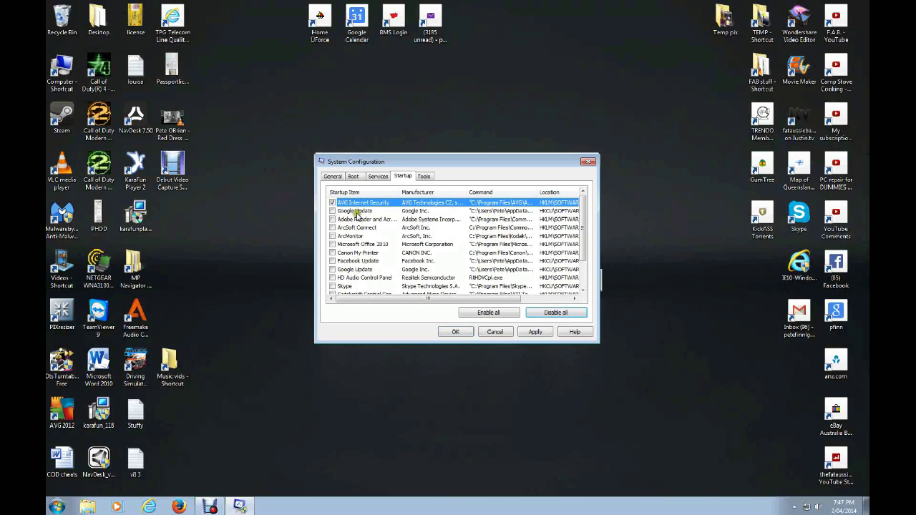
drag(584, 223, 581, 262)
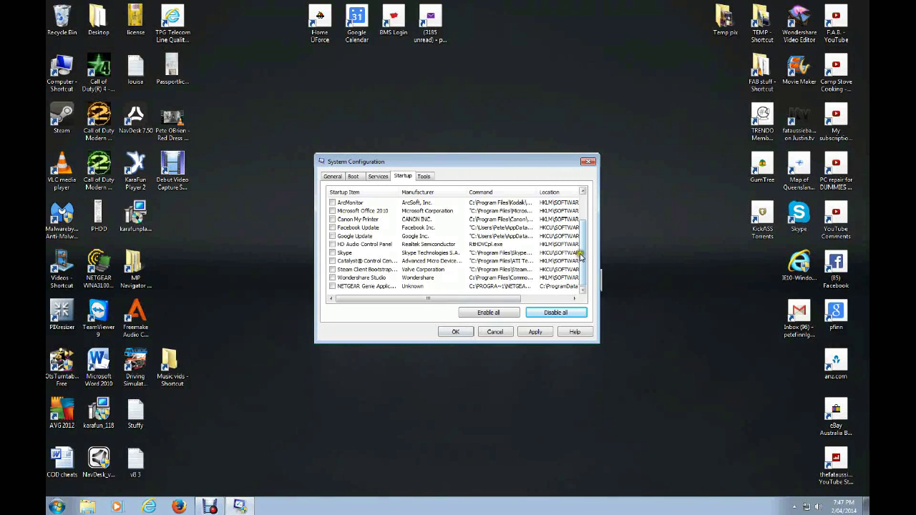
drag(583, 254, 584, 224)
click(332, 203)
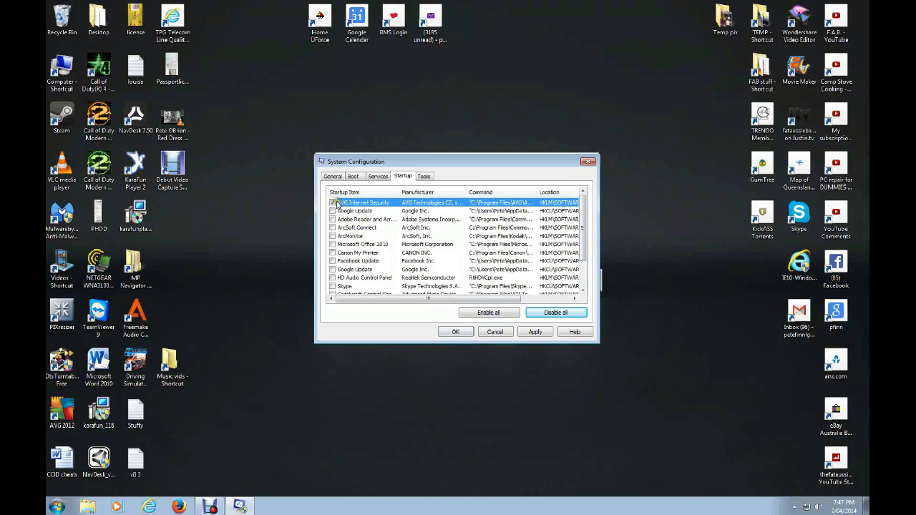
click(535, 332)
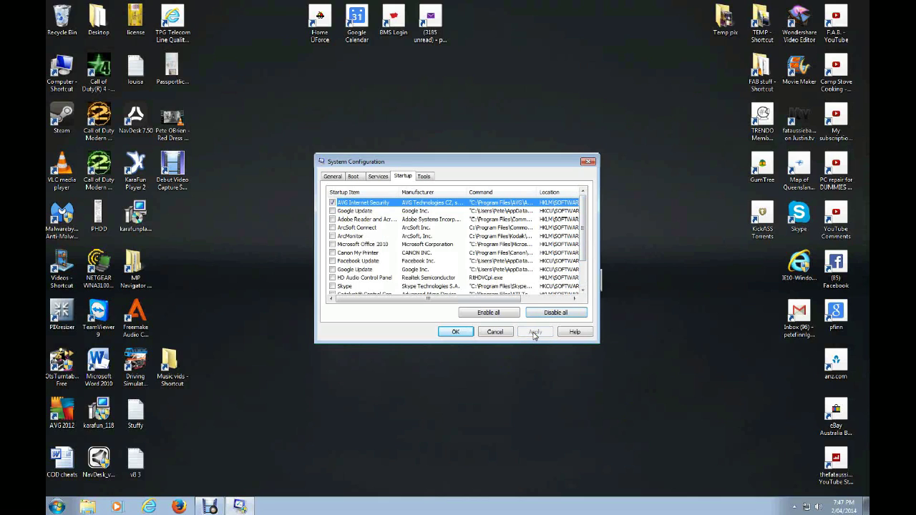
click(456, 333)
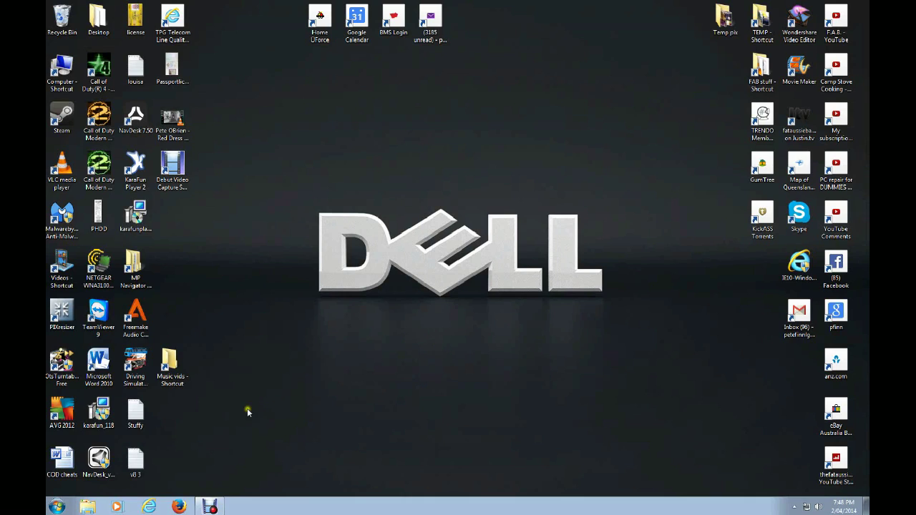
Show the Start menu's power options, including Restart, Sleep and Log off
click(53, 509)
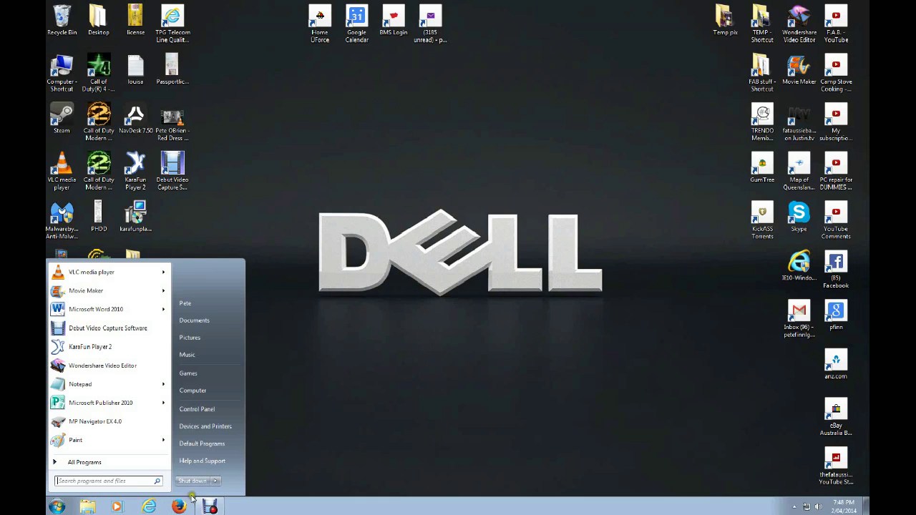
click(213, 483)
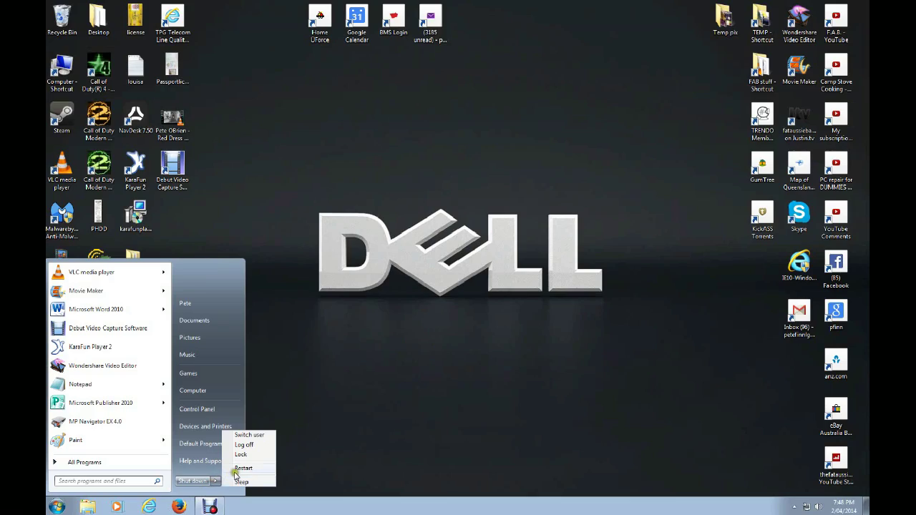